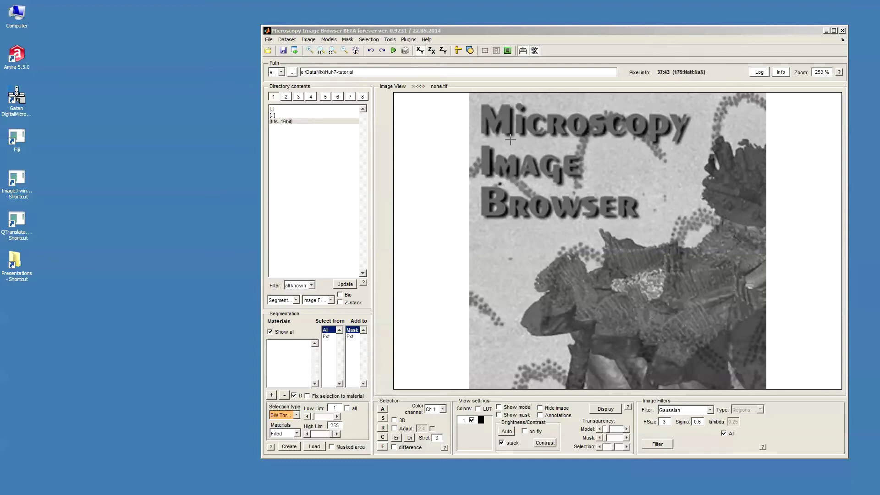
Step: Open the tifs_16bit folder and combine all its crop tif files, from crop_01.tif, into one stack
left_click(473, 32)
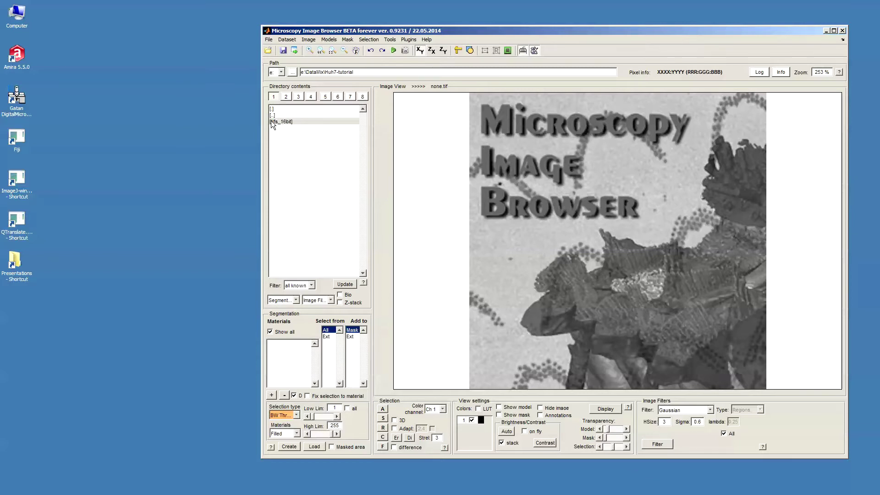
double_click(287, 122)
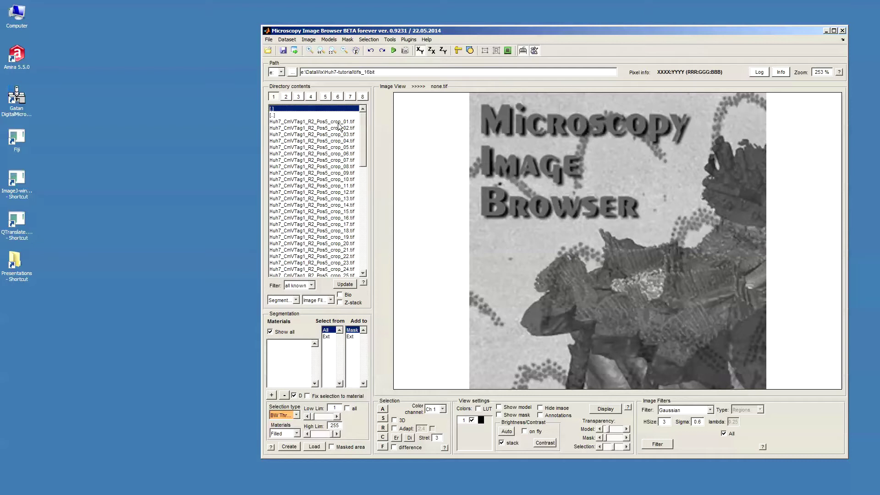
left_click_drag(363, 120, 359, 144)
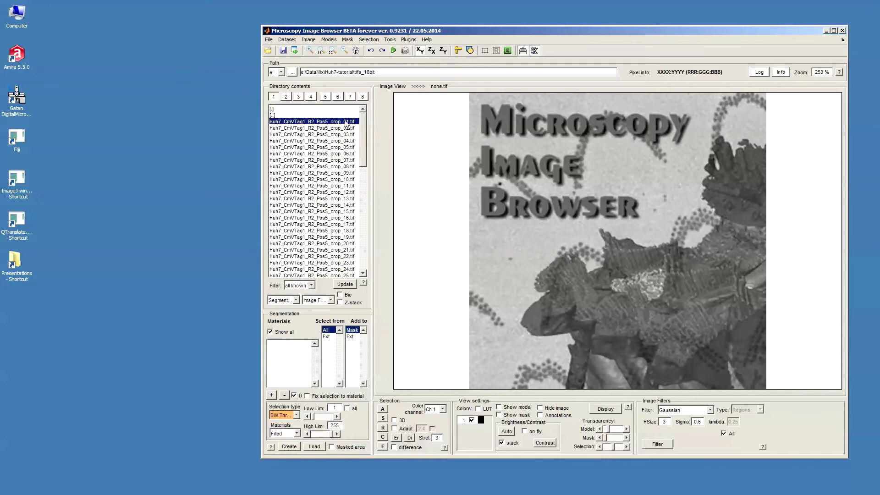
mouse_move(365, 131)
left_mouse_down()
mouse_move(363, 219)
mouse_move(358, 119)
left_mouse_up()
left_click_drag(361, 121, 365, 263)
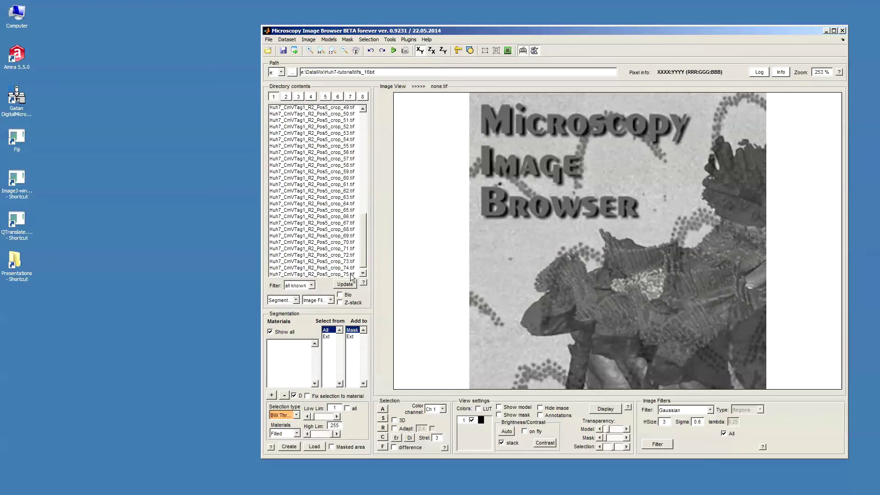
left_click(347, 274, "shift")
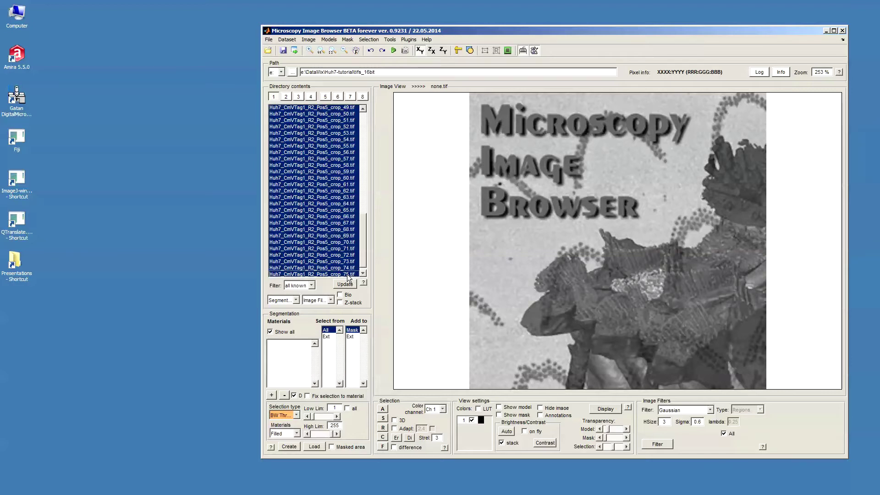
right_click(329, 169)
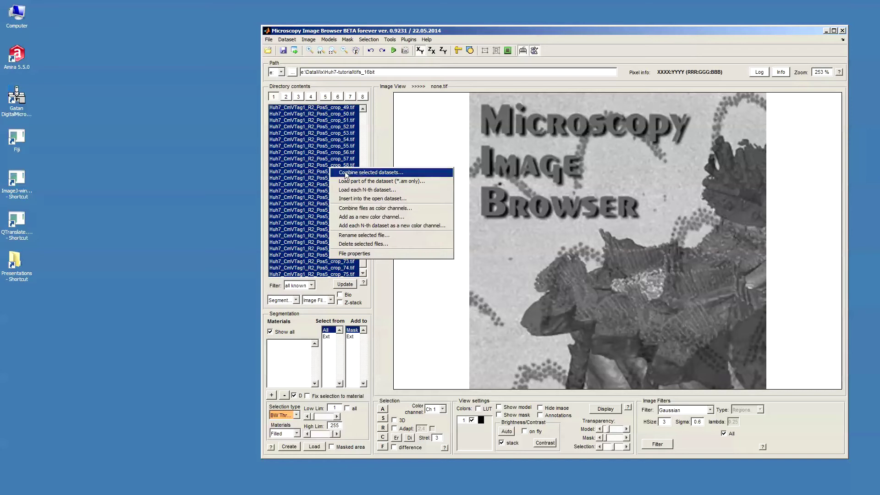
left_click(372, 173)
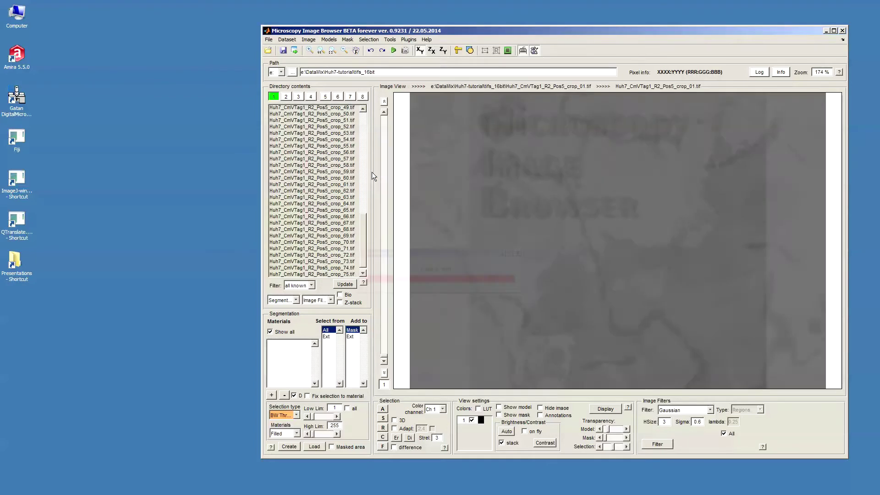
Step: Move through the combined stack to slice 48 using the slice slider and mouse wheel
left_click(384, 356)
left_click_drag(384, 356, 390, 188)
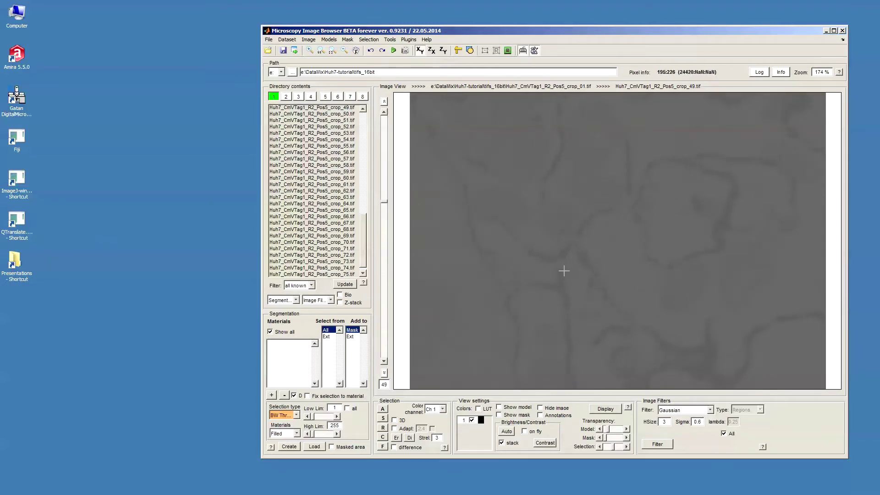
scroll(563, 271, "up", 10)
Step: Set channel 1's display range to a minimum of 21157 and a maximum of 25346
left_click(606, 408)
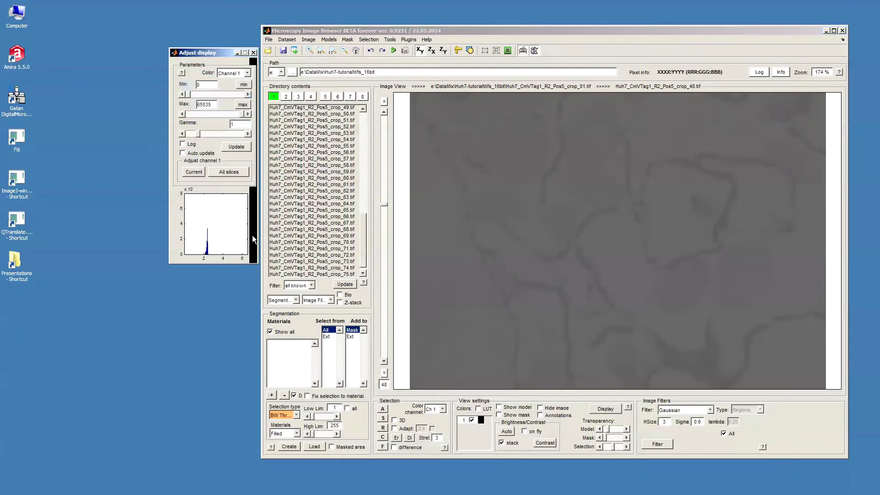
left_click(191, 246)
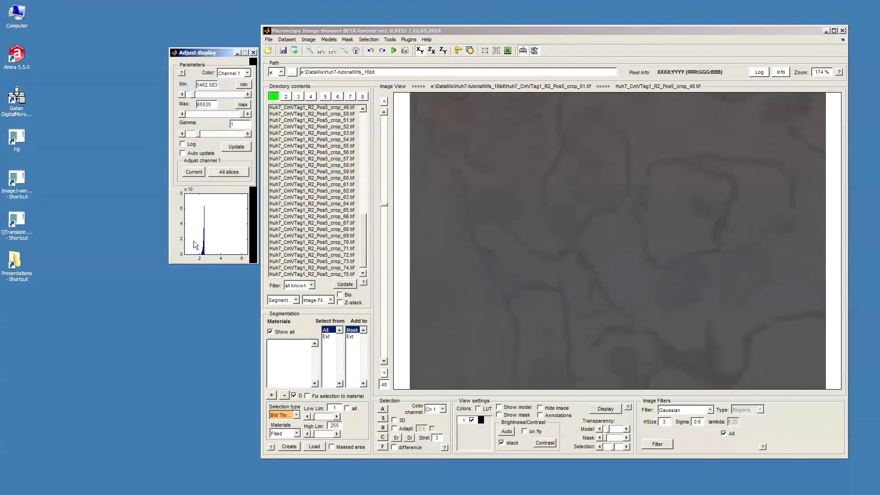
left_click(191, 246)
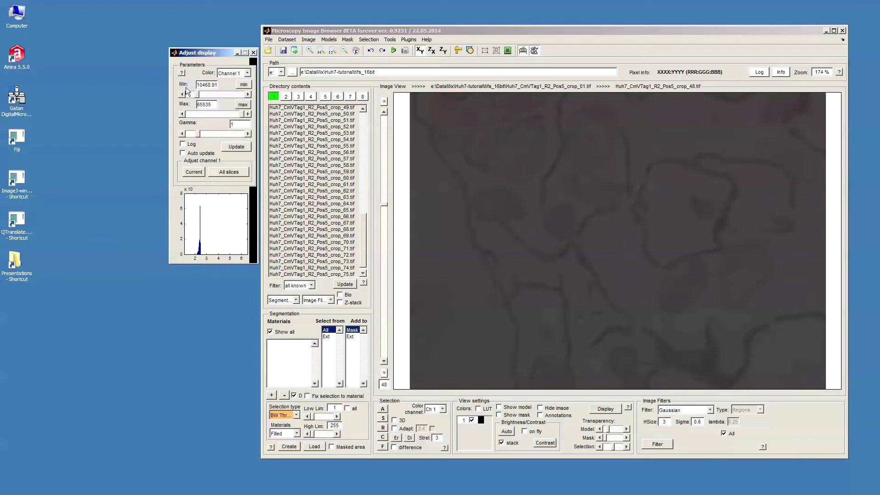
left_click(192, 251)
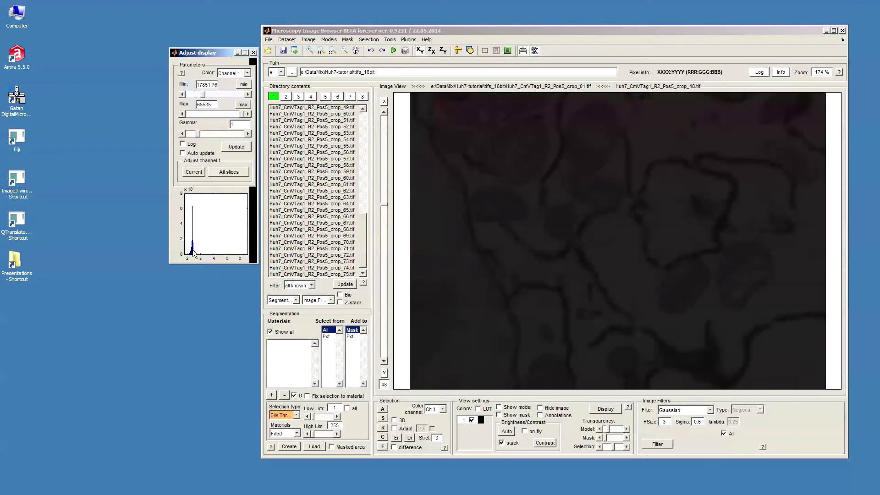
right_click(228, 244)
right_click(230, 251)
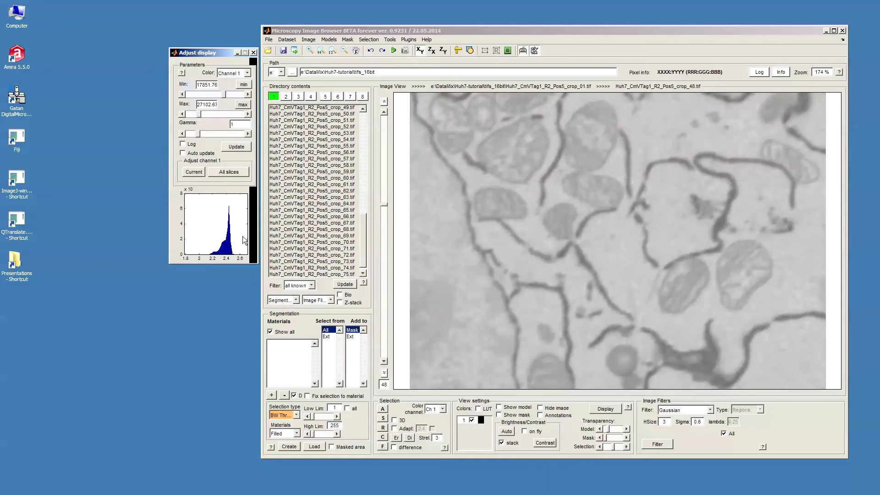
right_click(237, 247)
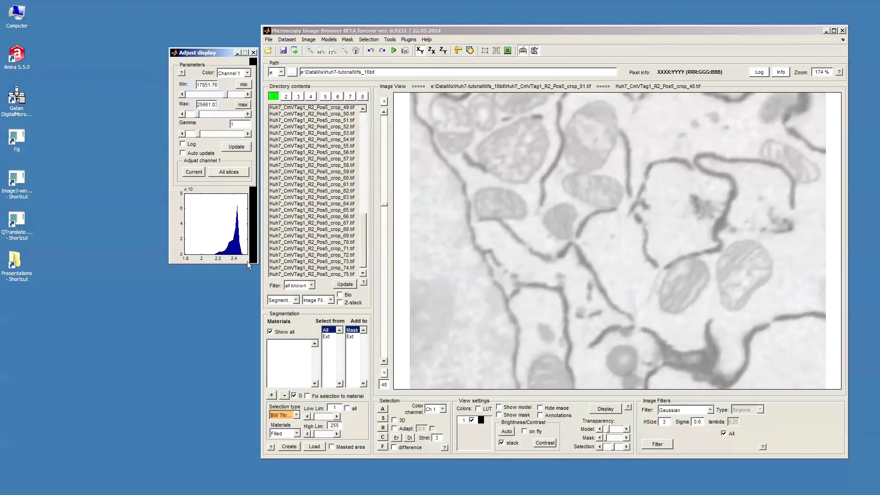
left_click(243, 84)
left_click(243, 105)
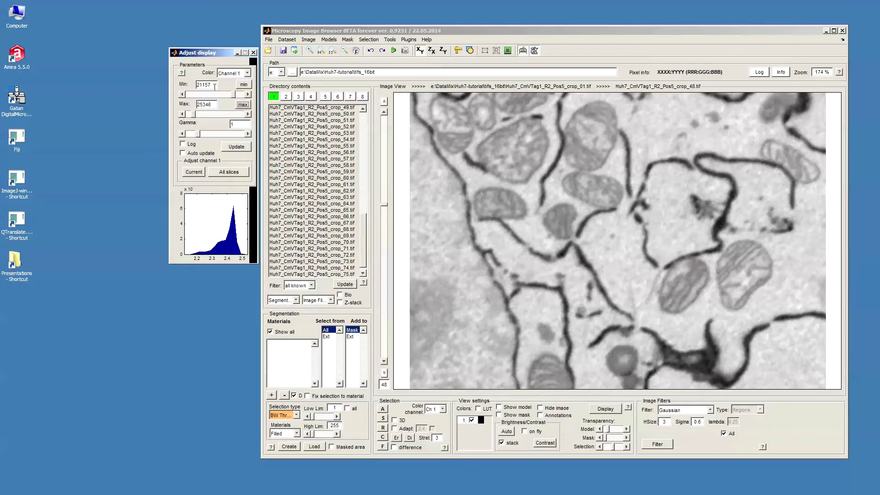
Step: Recalculate intensities on all slices to the chosen range, confirm the warning, and check slice 58
left_click(233, 169)
left_click(227, 173)
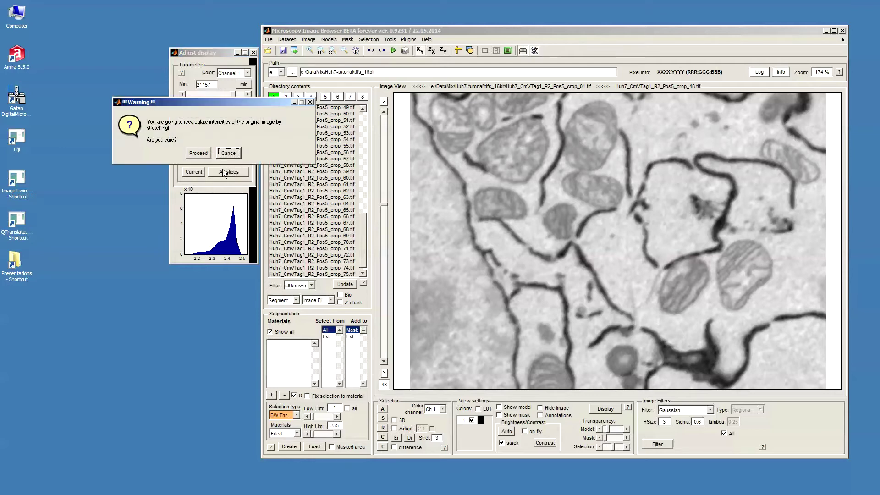
left_click_drag(197, 102, 144, 183)
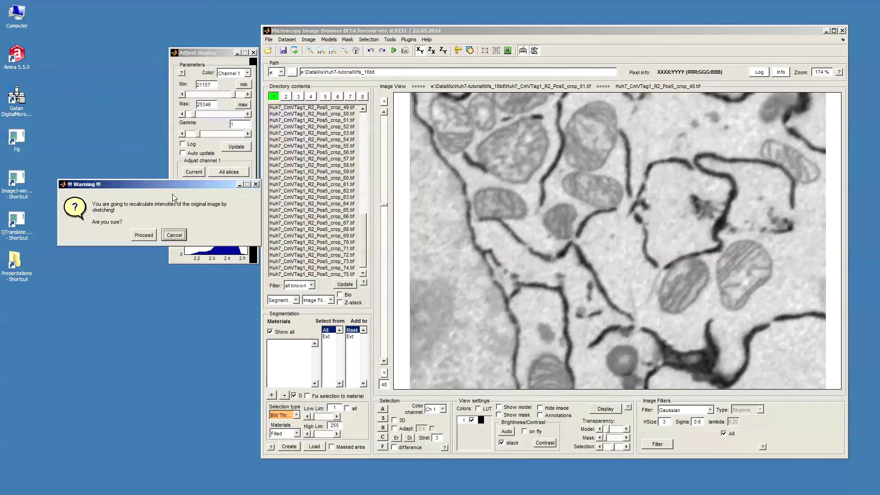
left_click(147, 236)
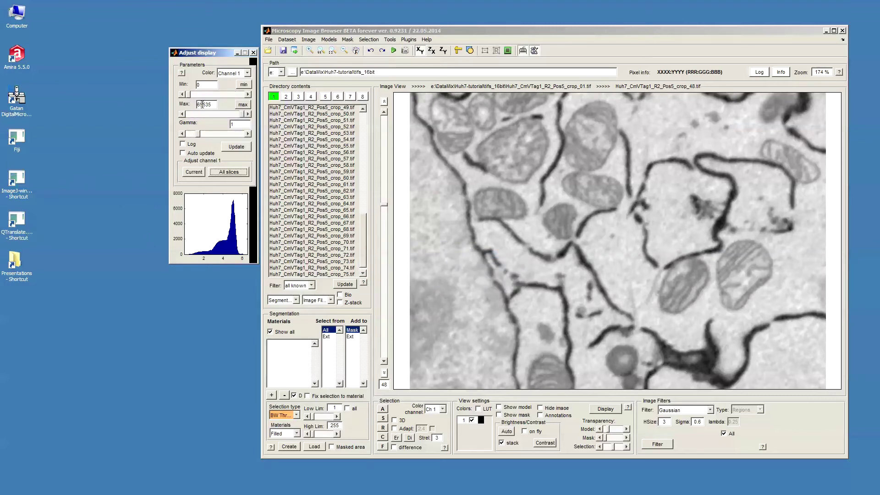
left_click(569, 213)
scroll(570, 214, "down", 3)
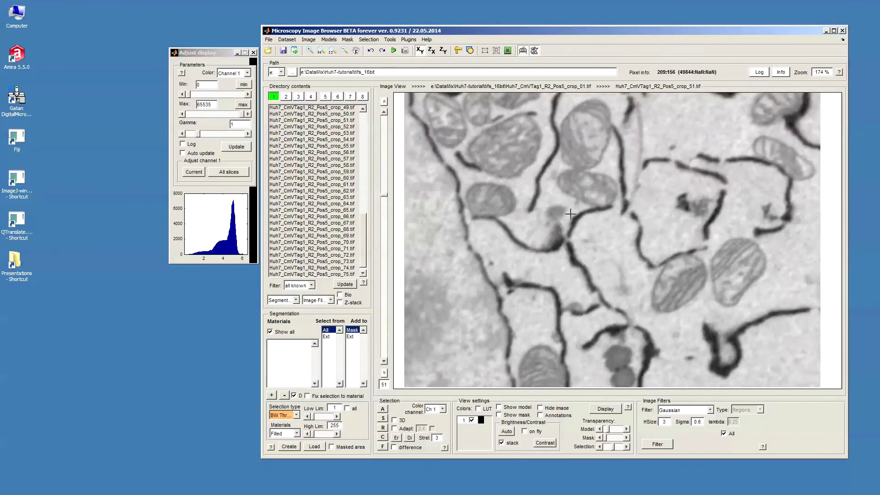
scroll(570, 213, "down", 7)
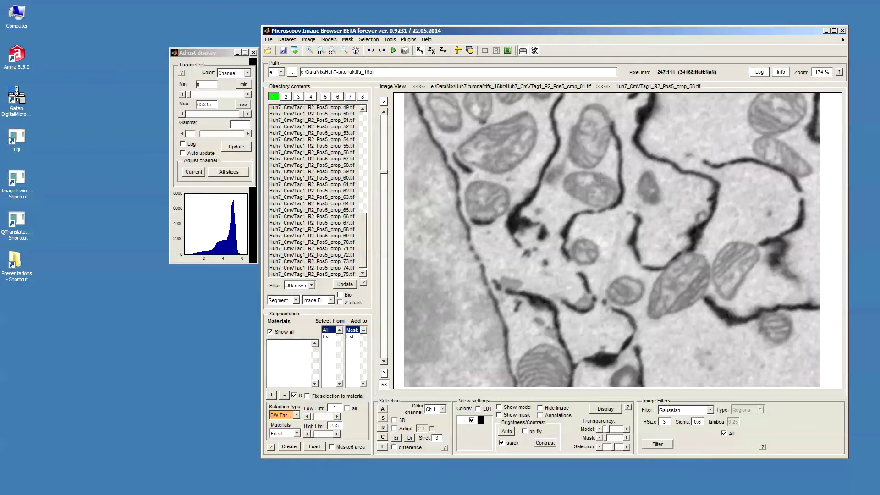
Step: Convert the stack to 8-bit (uint8) via Image > Mode > 8 bit
left_click(308, 39)
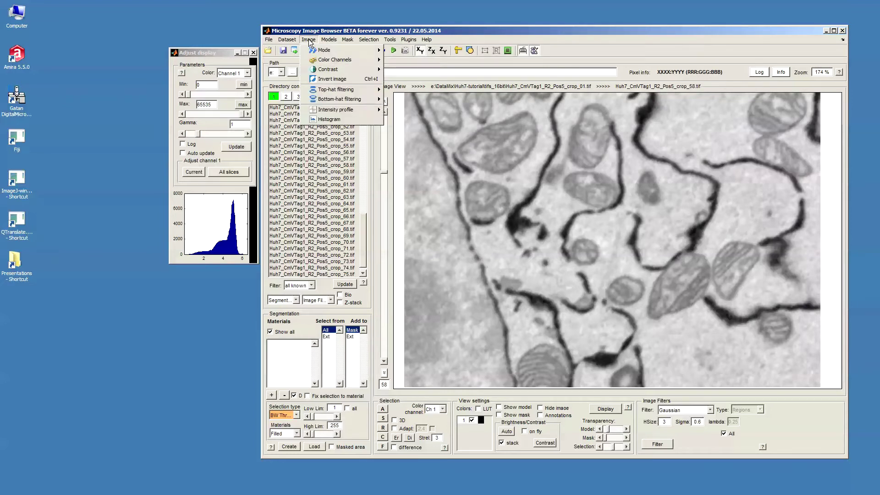
mouse_move(326, 49)
left_click(405, 77)
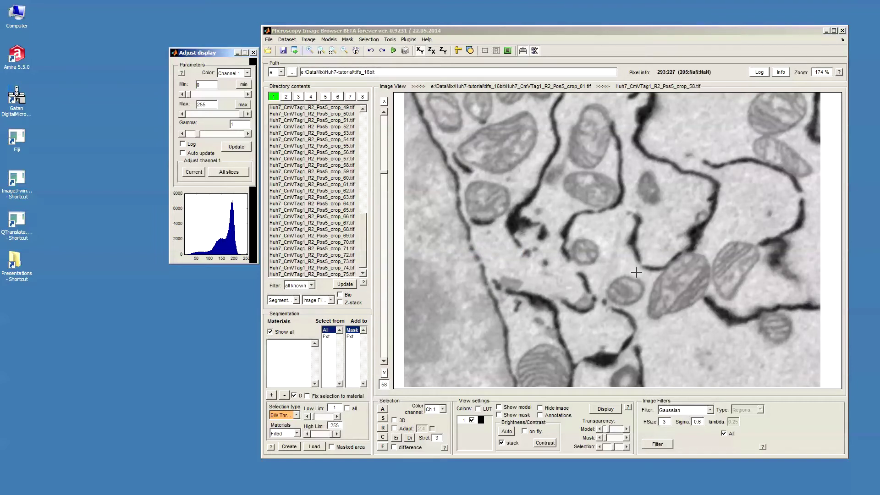
Step: Display the stack in the ZX orthogonal view, zoomed in and panned across the cross-section
left_click(431, 50)
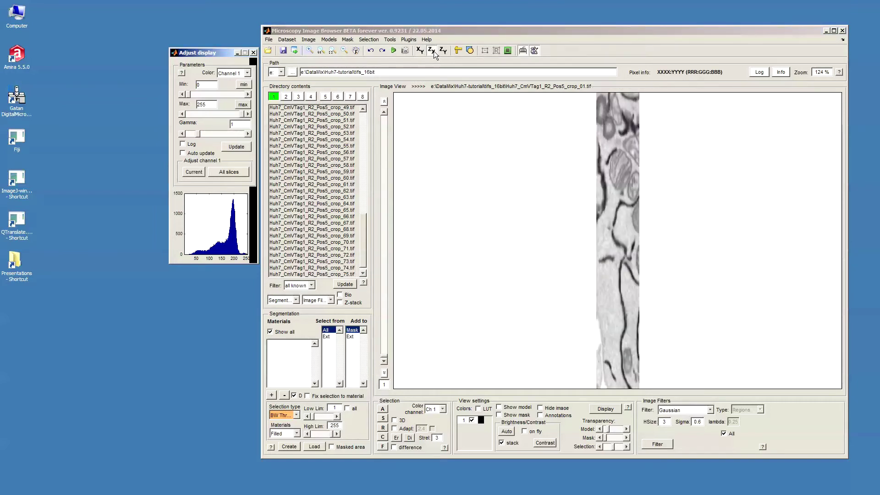
left_click(433, 52)
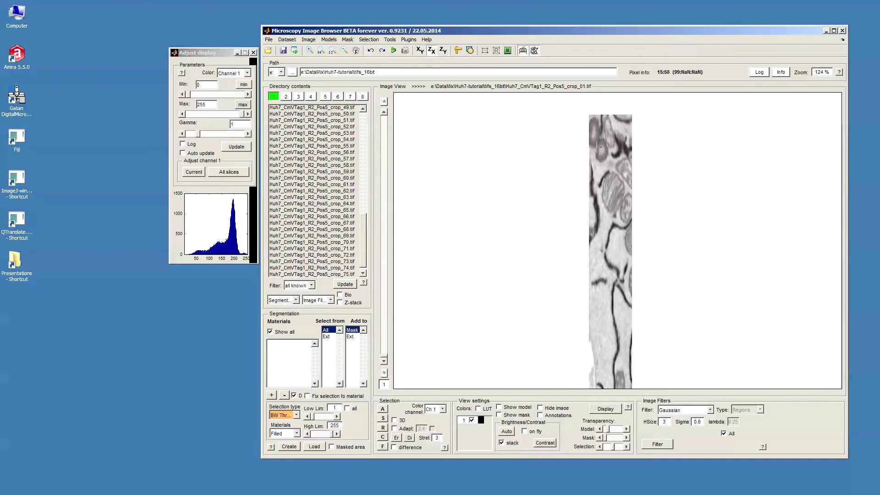
key("w")
scroll(628, 274, "down", 7)
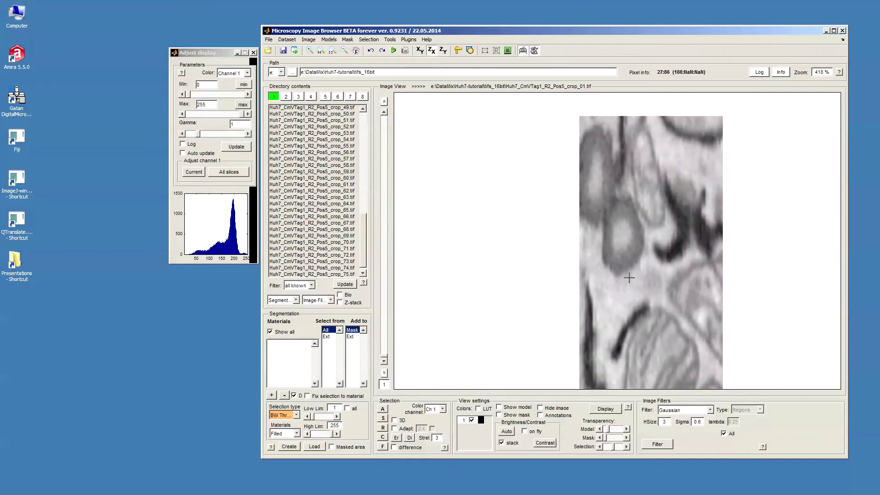
scroll(628, 277, "up", 7)
left_click_drag(664, 268, 646, 188)
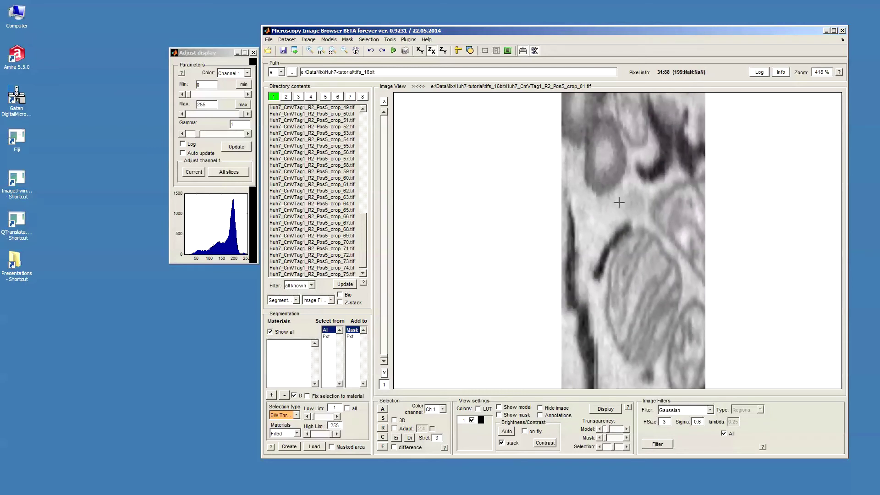
Step: Set Voxel size X and Y to 0.013 in Dataset parameters and apply them
left_click(293, 39)
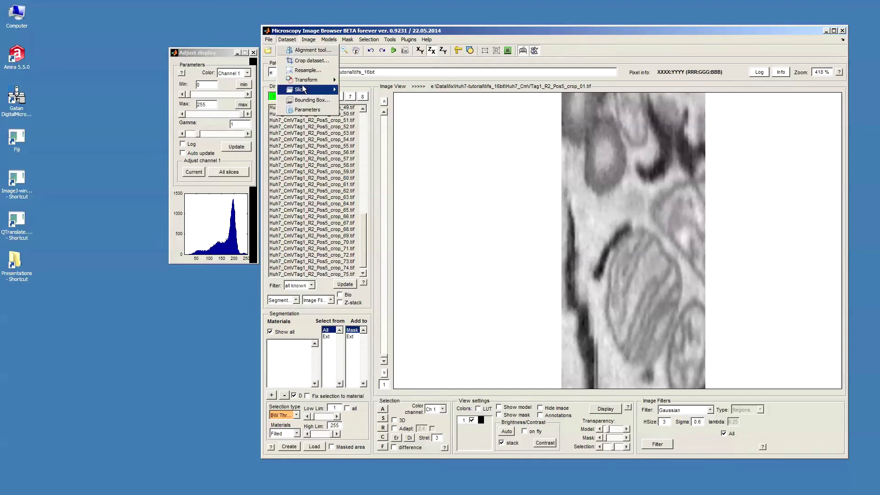
left_click(325, 111)
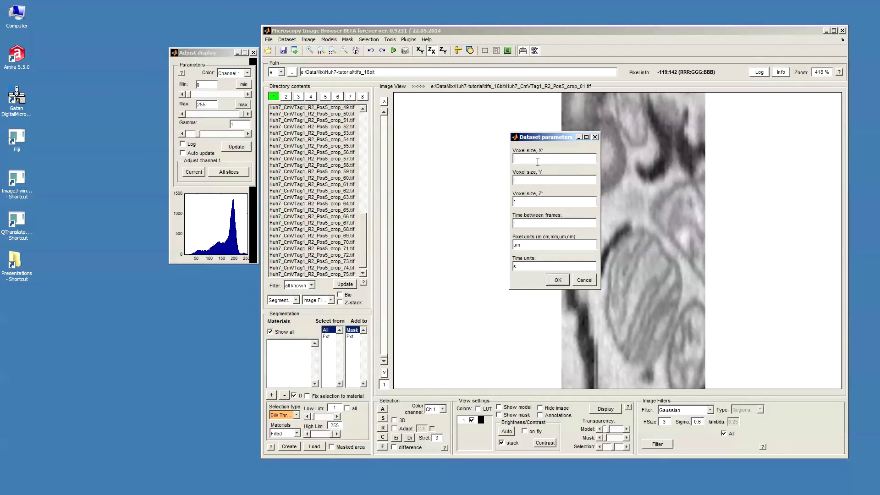
type("013")
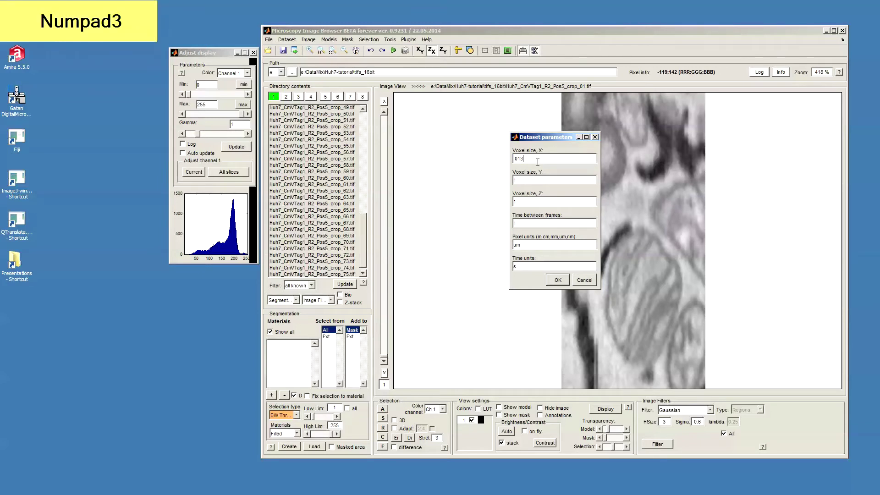
key("Tab")
type(".013")
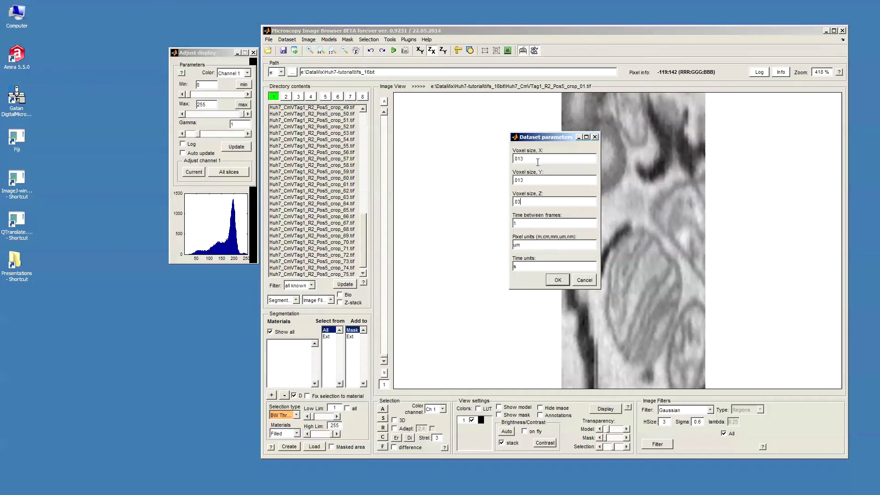
left_click(557, 279)
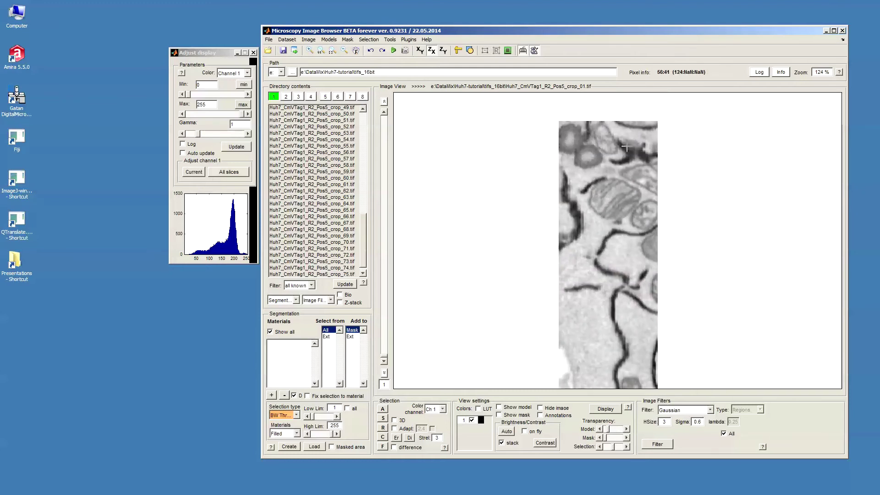
Step: Switch back to the XY view, zoom out to the full slice, and browse to slice 53
scroll(583, 158, "down", 5)
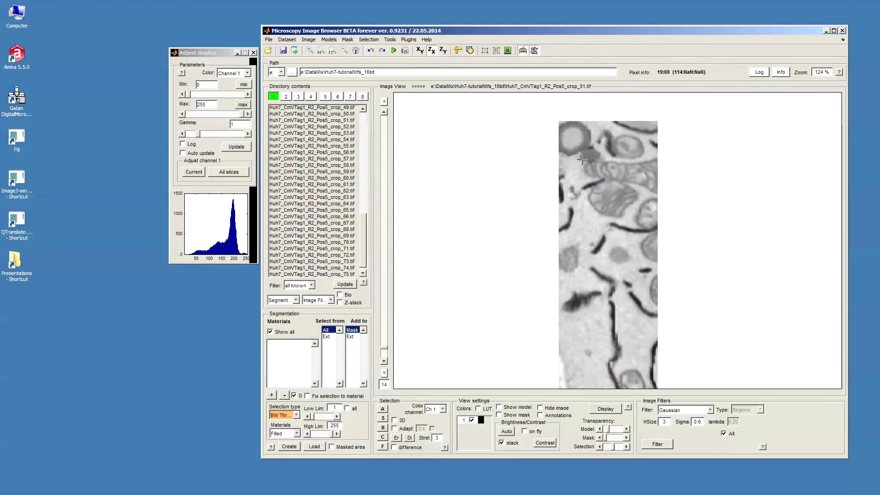
scroll(578, 159, "down", 2)
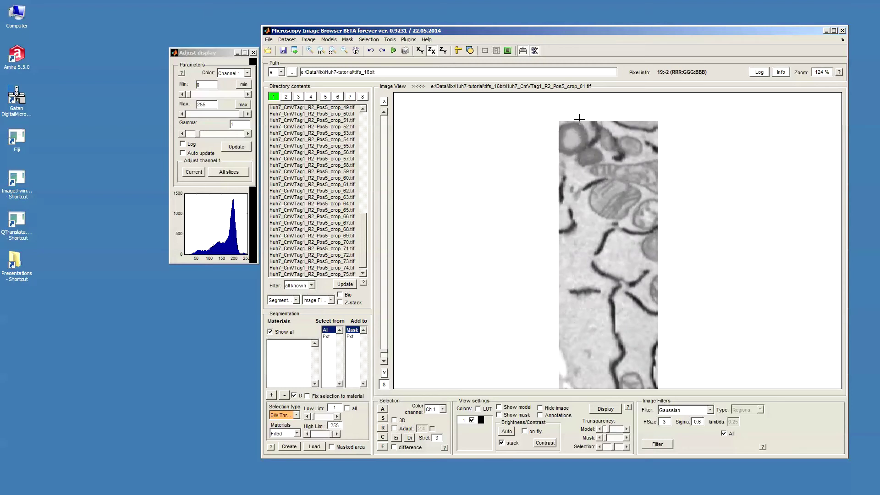
key("w")
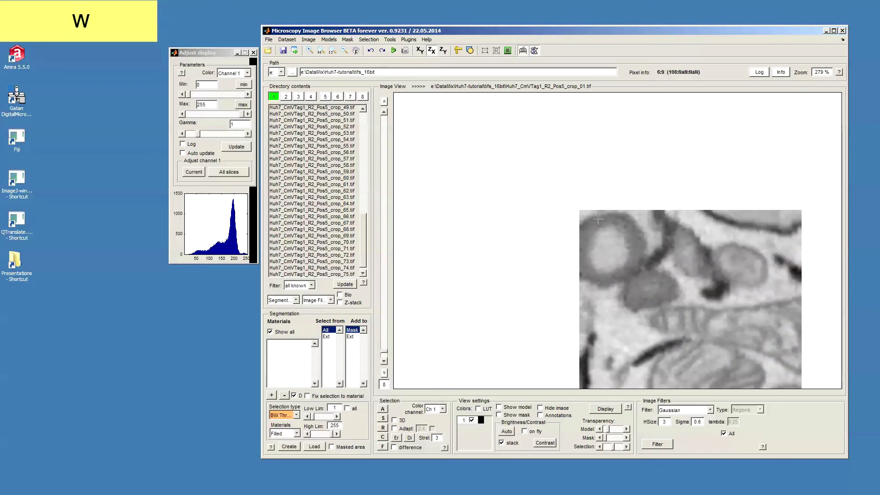
left_click_drag(626, 274, 558, 162)
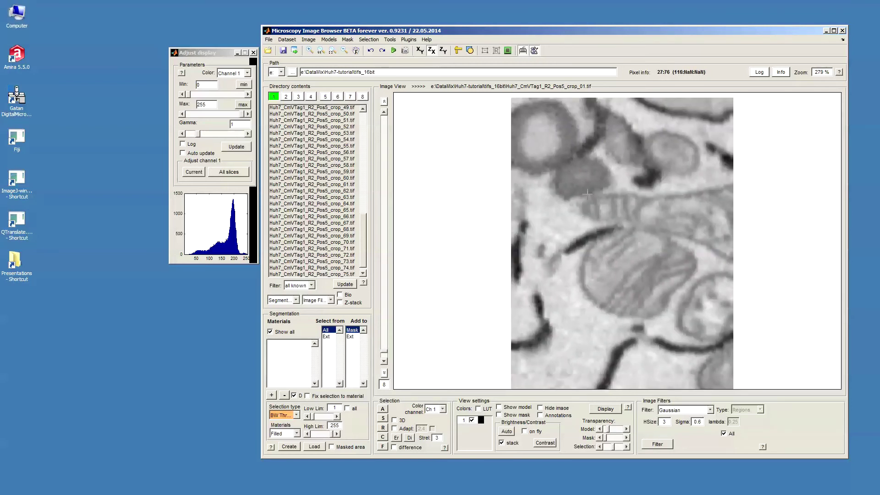
left_click(419, 50)
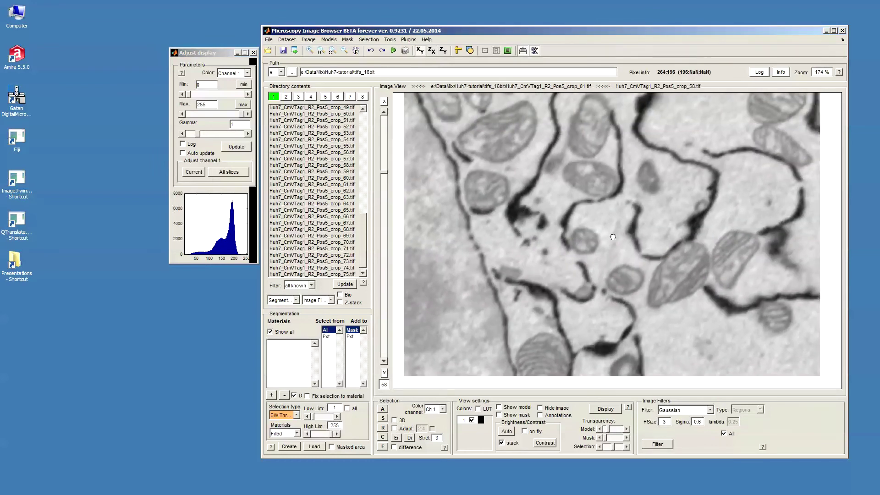
key("q")
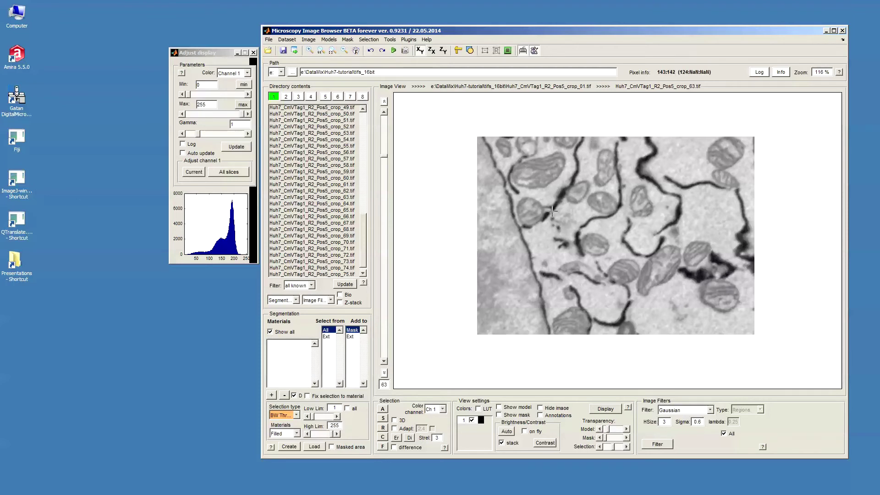
scroll(655, 312, "down", 7)
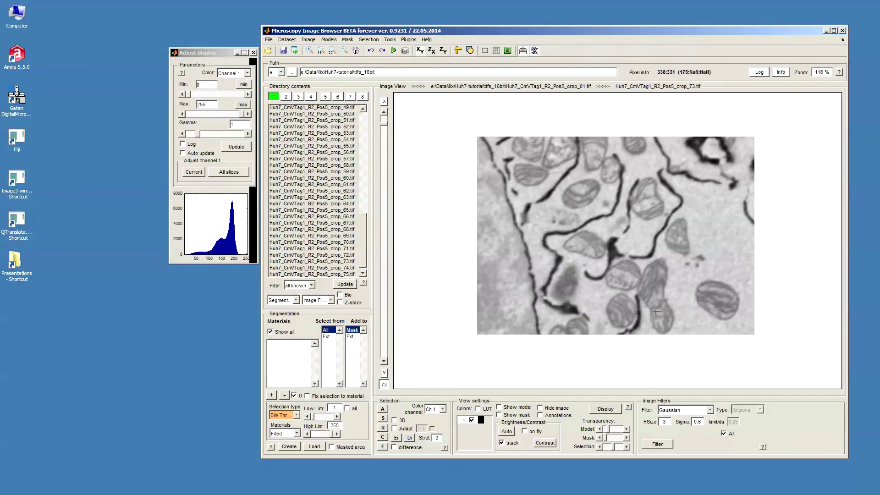
scroll(655, 312, "up", 19)
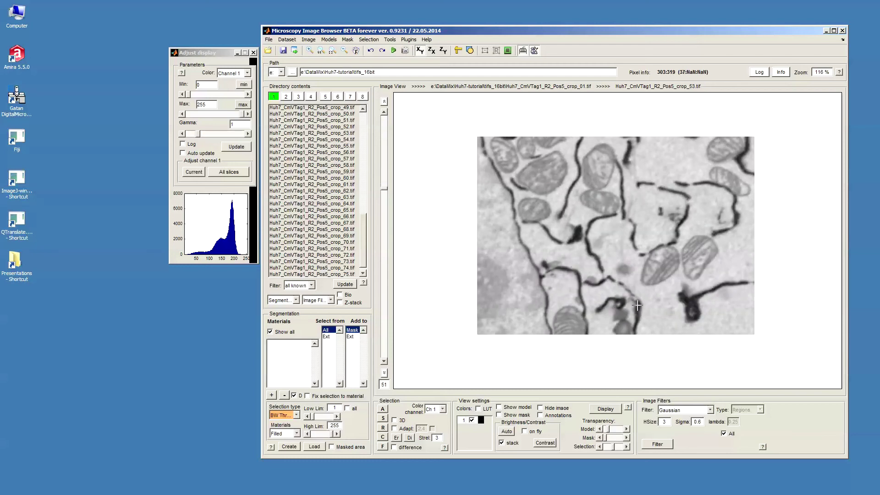
scroll(634, 330, "down", 2)
Step: Create a new model, add material 1, and bring up its options menu
left_click(289, 446)
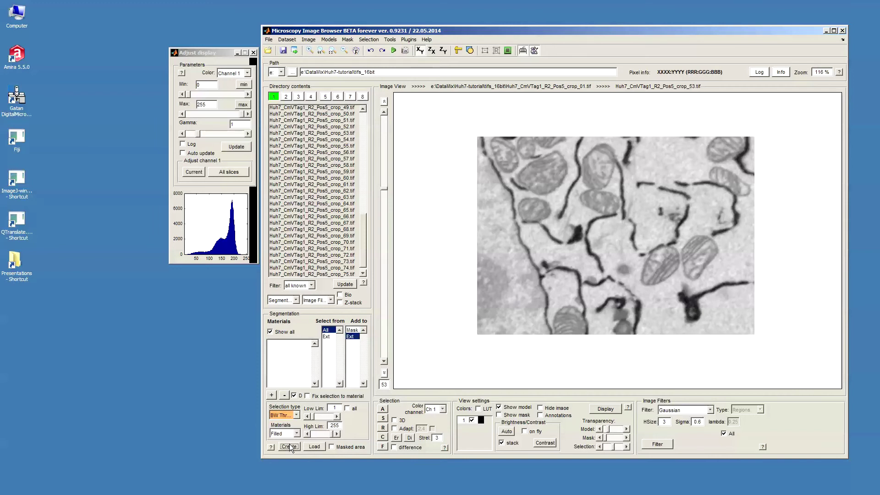
left_click(271, 395)
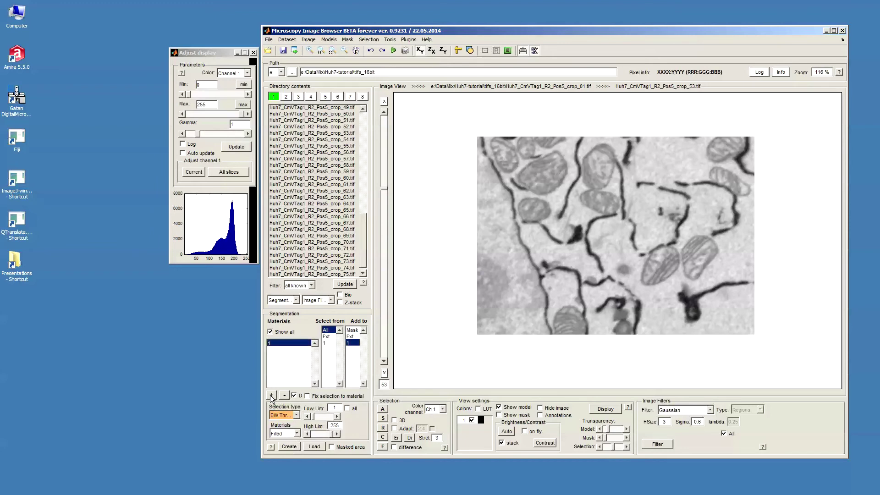
right_click(286, 342)
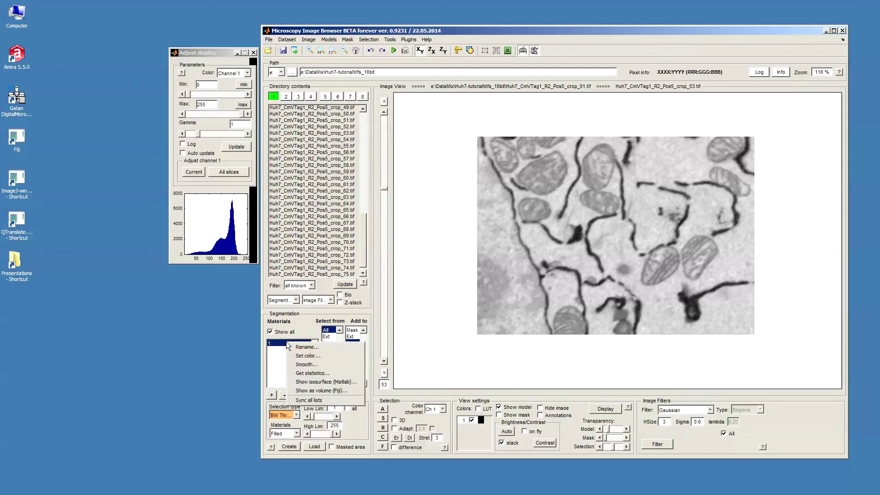
left_click(281, 343)
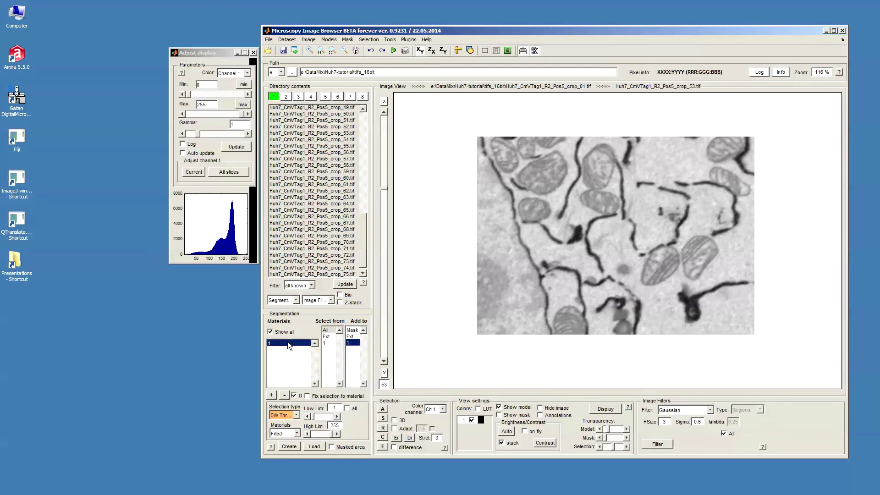
right_click(287, 341)
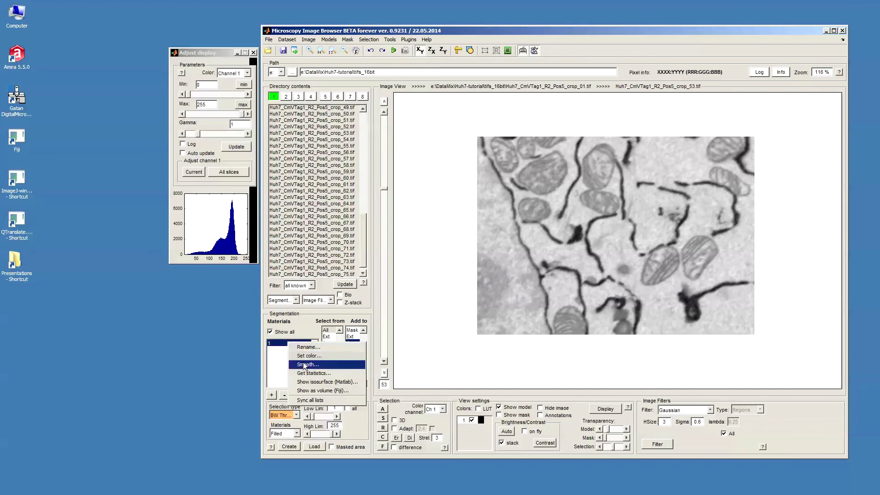
Step: Rename material 1 to 'LipidDroplets'
left_click(328, 347)
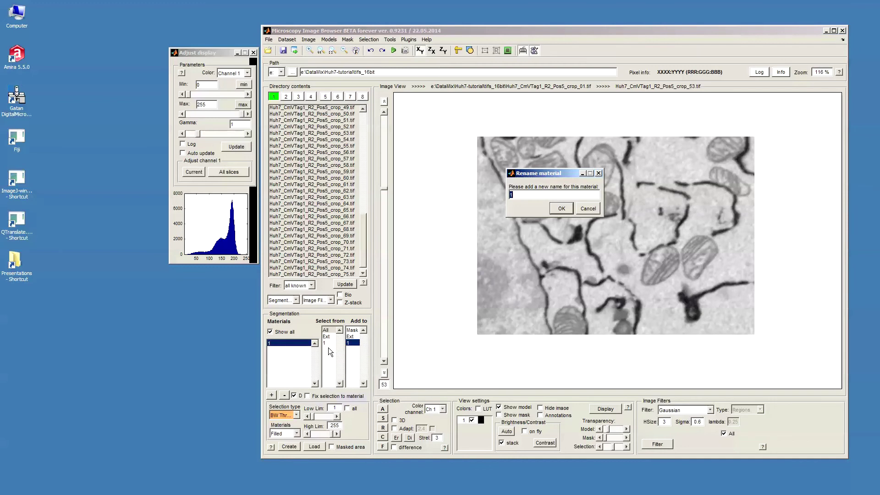
type("Lipid")
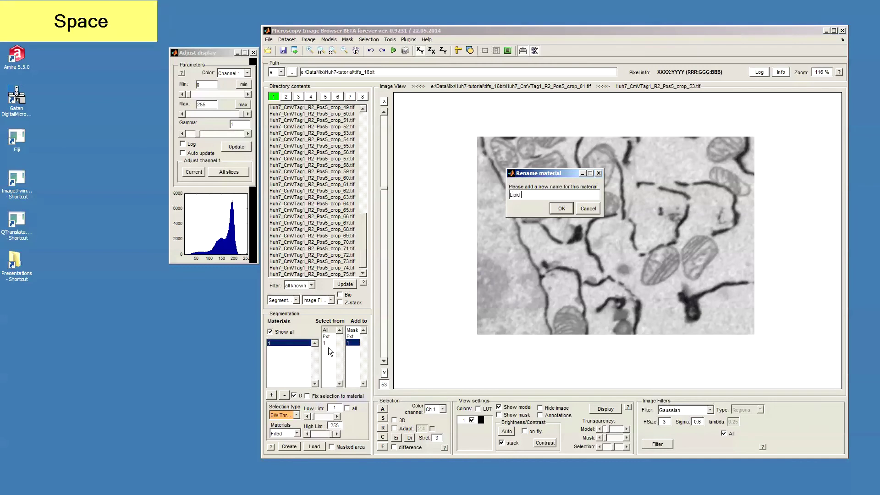
key("BackSpace")
type("Dro")
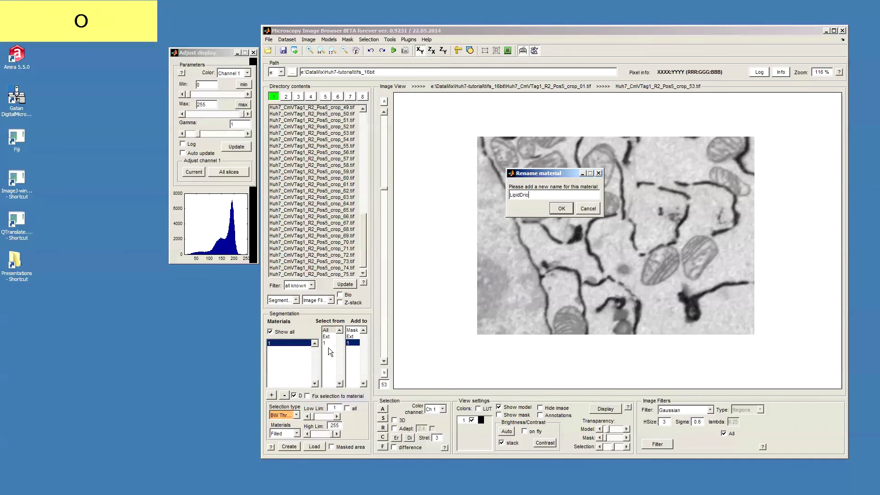
type("op")
key("BackSpace")
key("BackSpace")
type("plets")
key("Return")
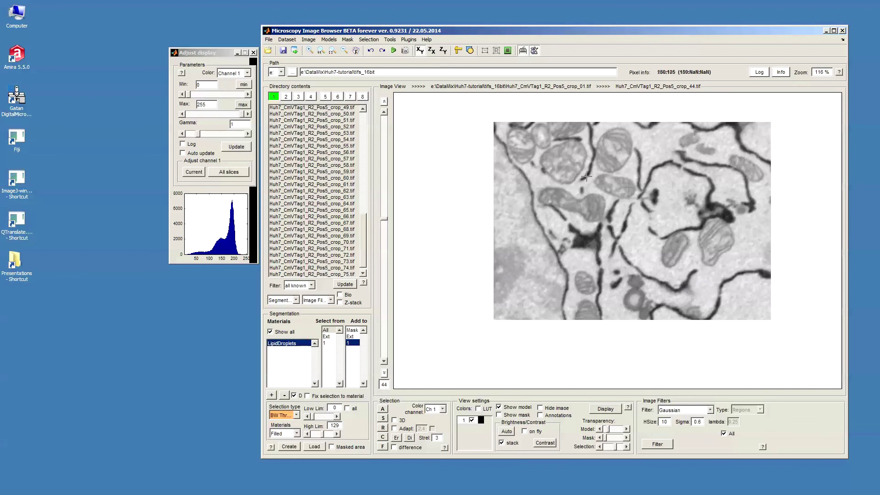
Step: Save the stack to Huh7-tutorial as an Amira Mesh binary .am file without the _01 suffix, confirming 0.013 voxel sizes
left_click(274, 40)
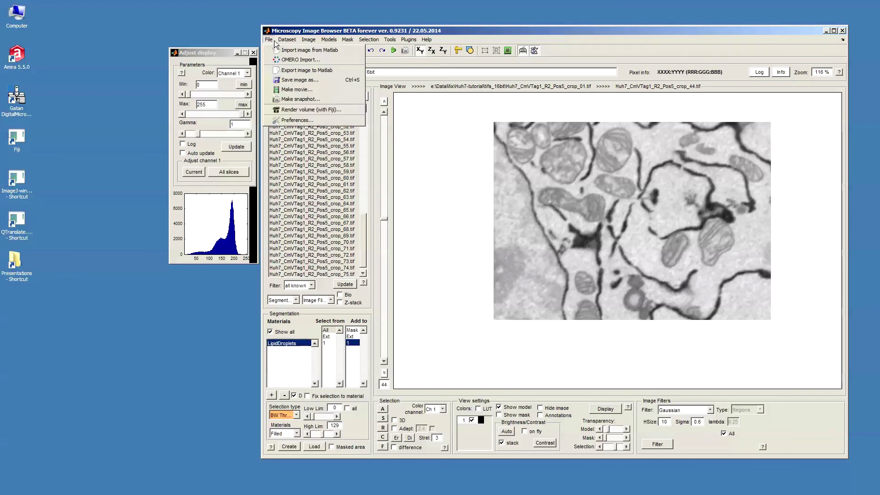
left_click(301, 80)
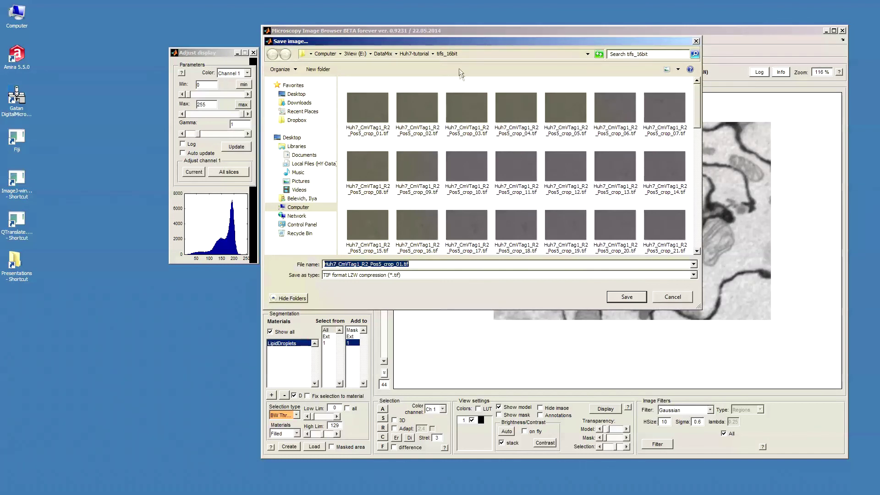
left_click(410, 56)
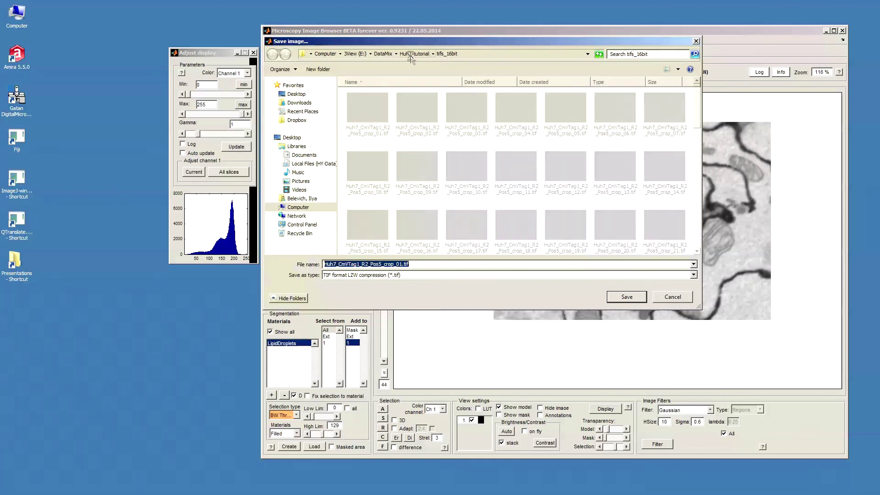
left_click(402, 273)
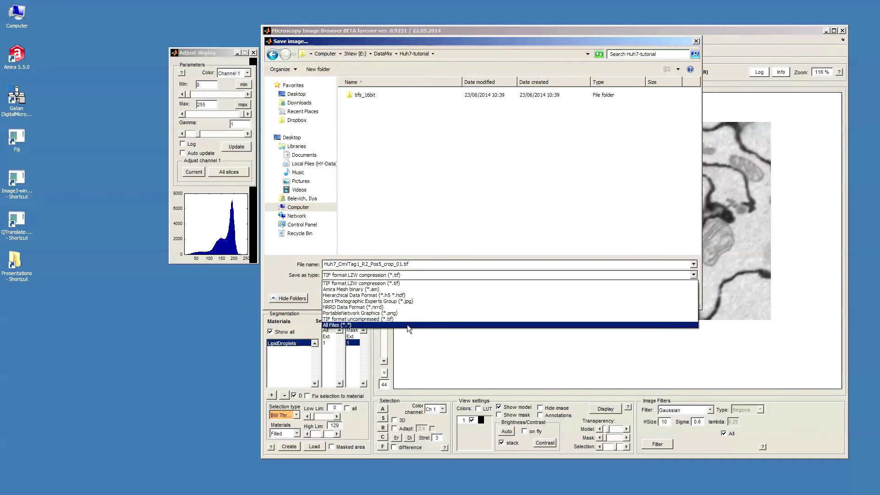
left_click(403, 290)
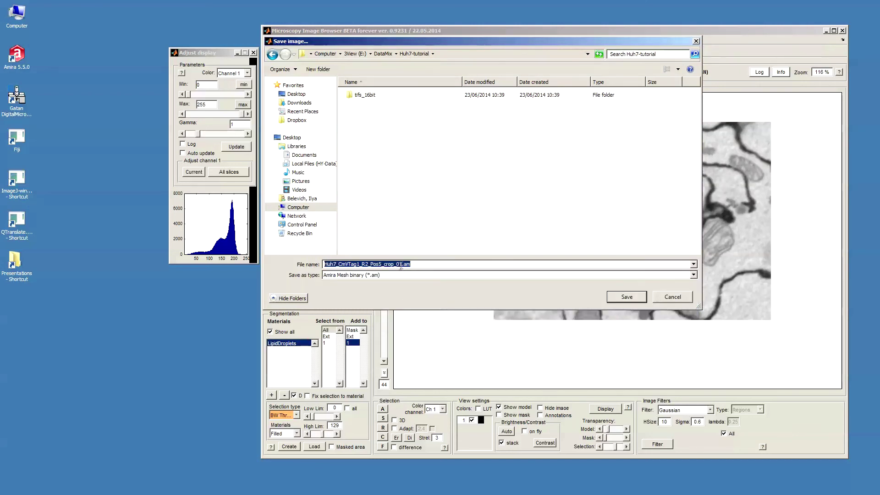
left_click(414, 290)
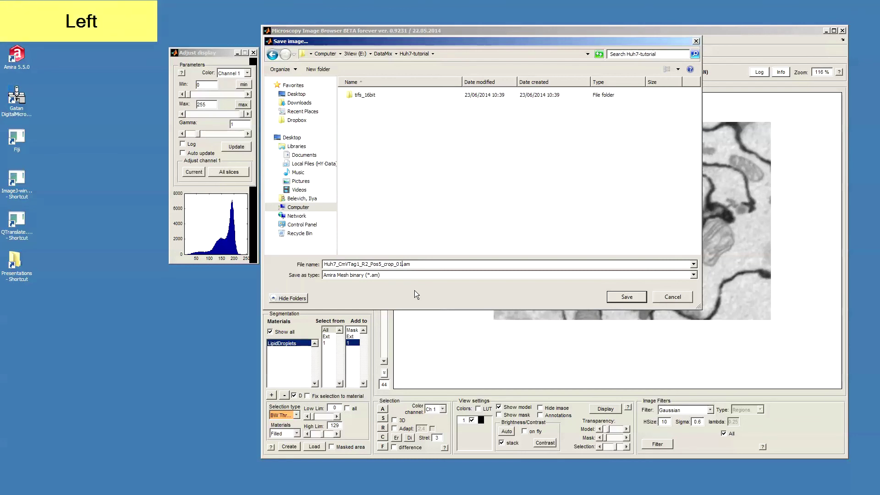
key("BackSpace")
key("BackSpace")
key("BackSpace")
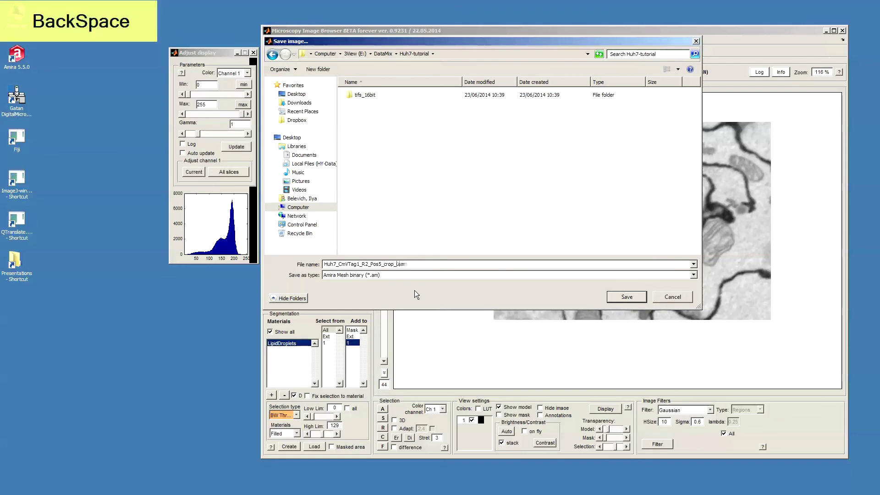
left_click(632, 297)
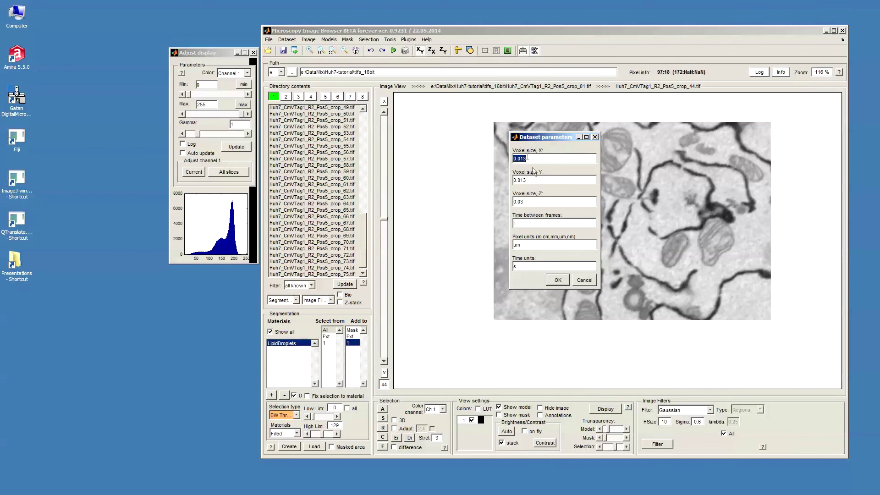
key("Tab")
left_click(552, 281)
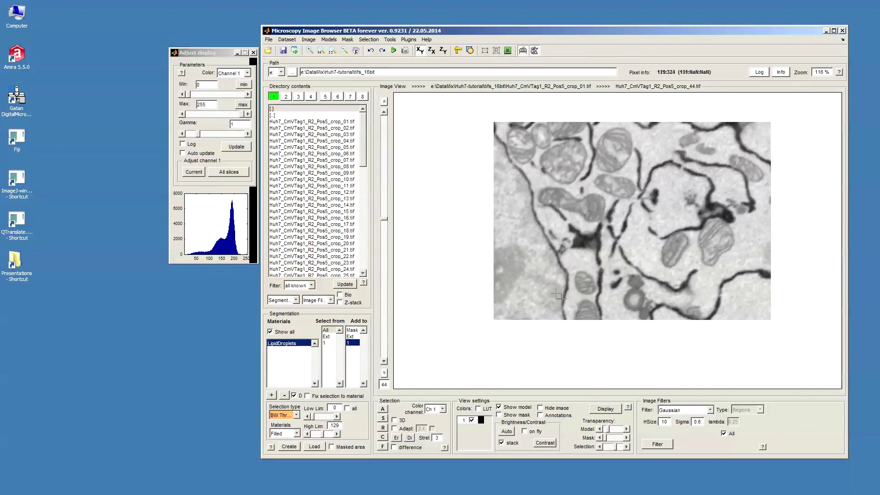